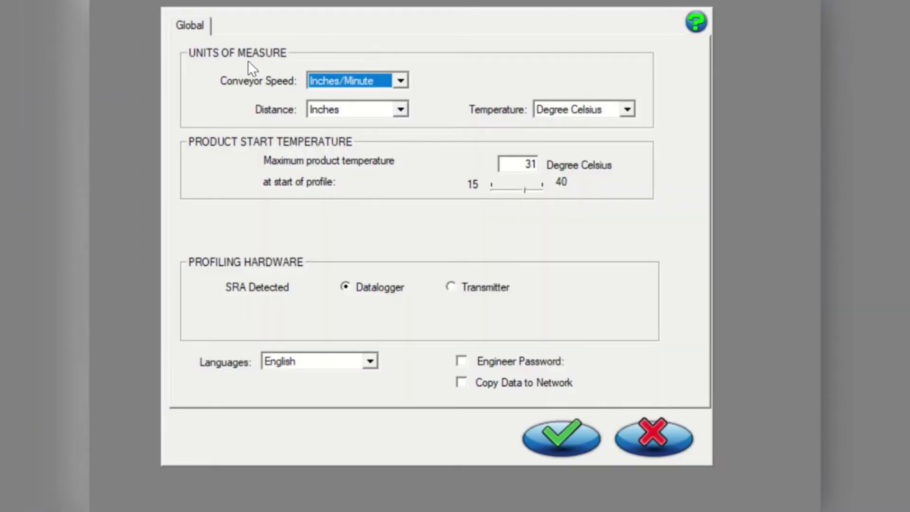
# - Set conveyor speed units to Cm/Minute and distance units to Centimeters
pyautogui.click(398, 81)
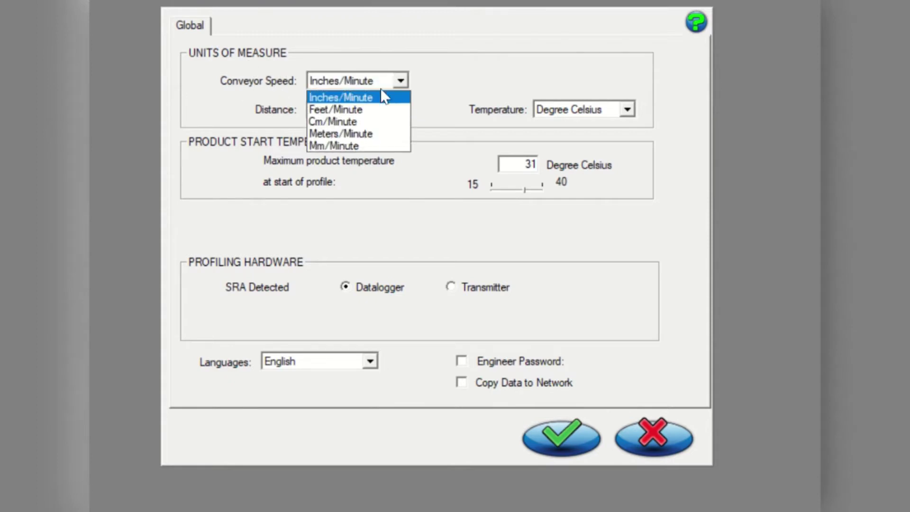
pyautogui.click(335, 121)
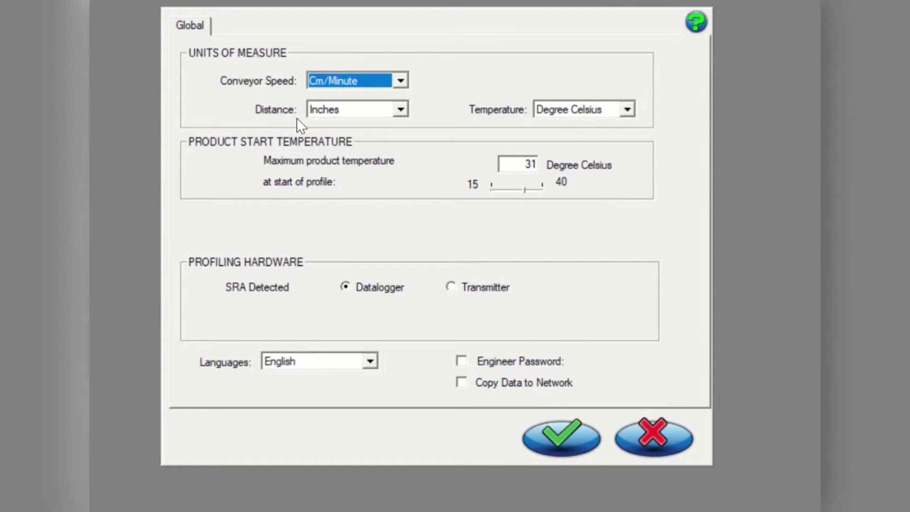
pyautogui.click(401, 110)
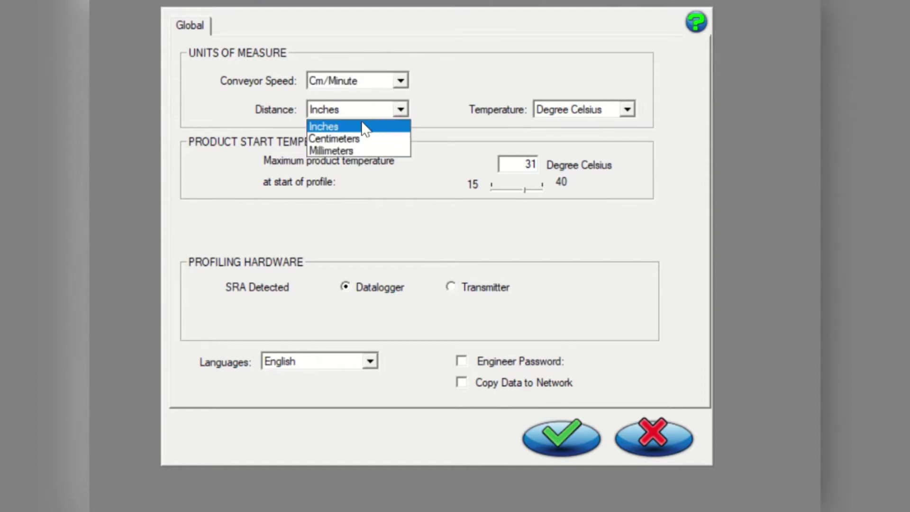
pyautogui.click(337, 138)
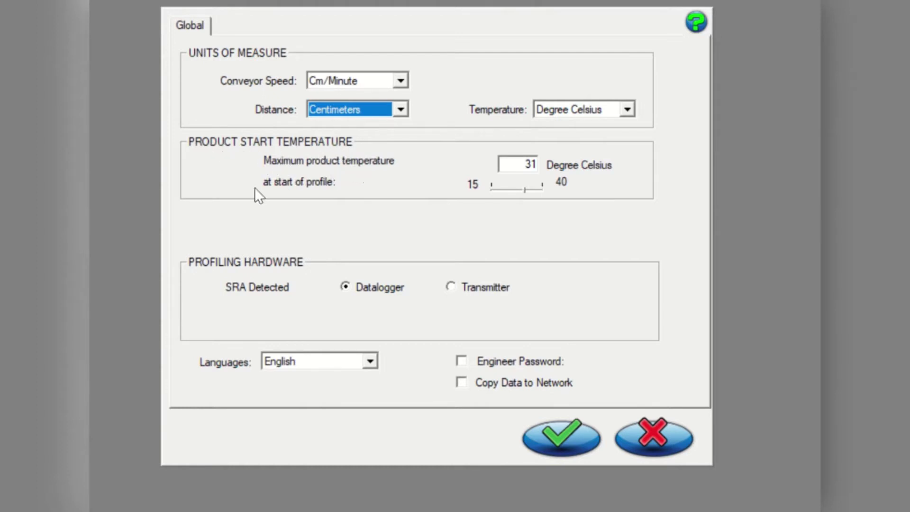
# - Set the start temperature to 32, save the global settings, and confirm Transmitter mode
pyautogui.doubleClick(538, 165)
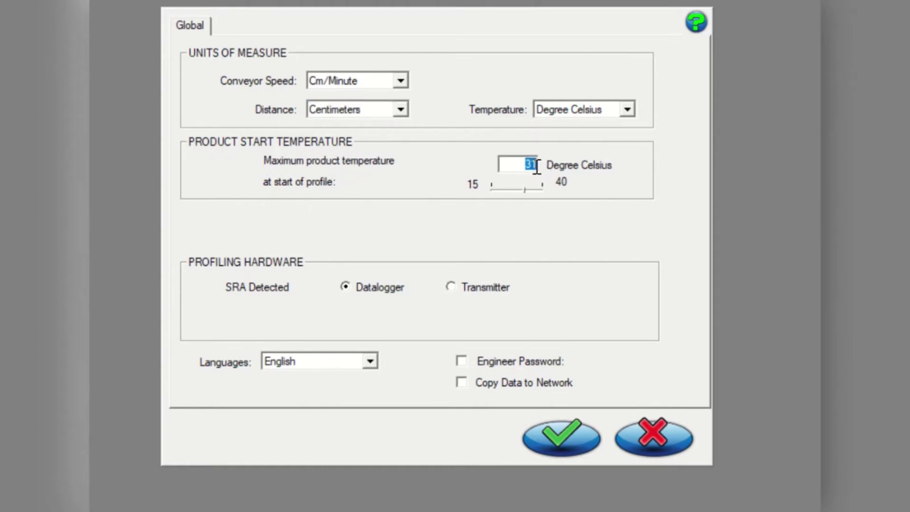
pyautogui.write('32')
pyautogui.press('BackSpace')
pyautogui.write('4')
pyautogui.click(562, 437)
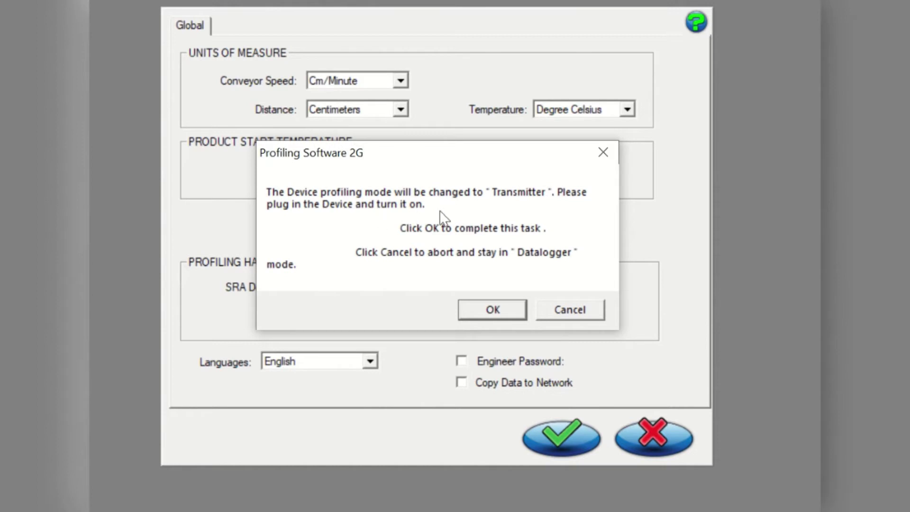
pyautogui.click(488, 310)
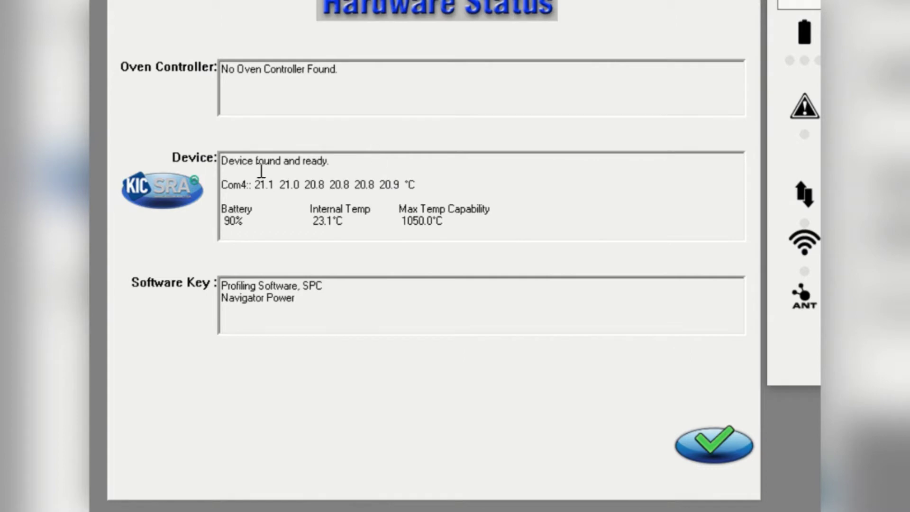
# - Highlight the device found-and-ready message and bring the SRA LED Status panel into view
pyautogui.moveTo(329, 163); pyautogui.dragTo(223, 169)
pyautogui.moveTo(849, 2); pyautogui.dragTo(565, 40)
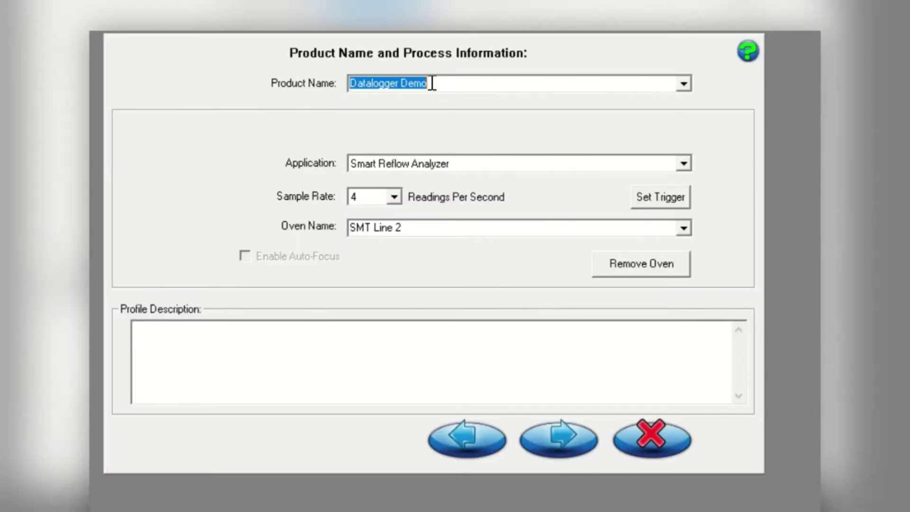
# - Name the product 'Transmitter Demo', keep Smart Reflow Analyzer as the application, and continue
pyautogui.write('Transm')
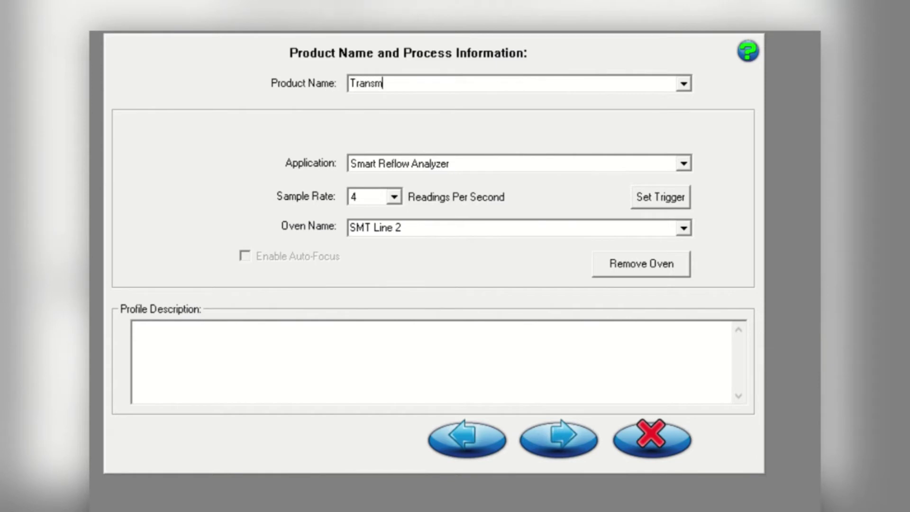
pyautogui.write('itter Demo')
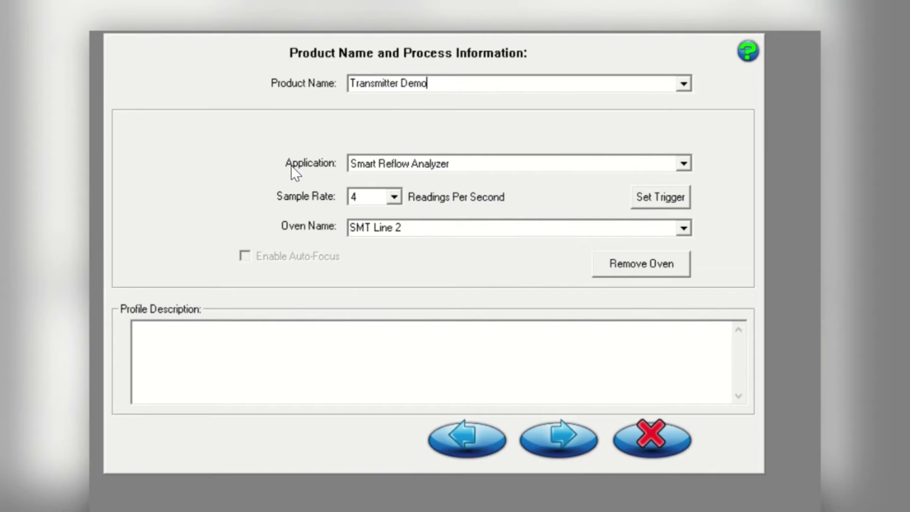
pyautogui.click(684, 163)
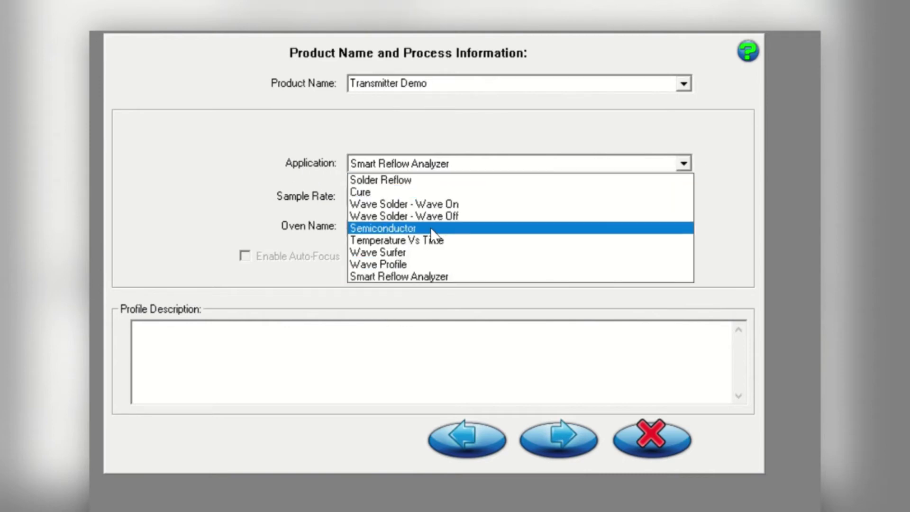
pyautogui.click(425, 276)
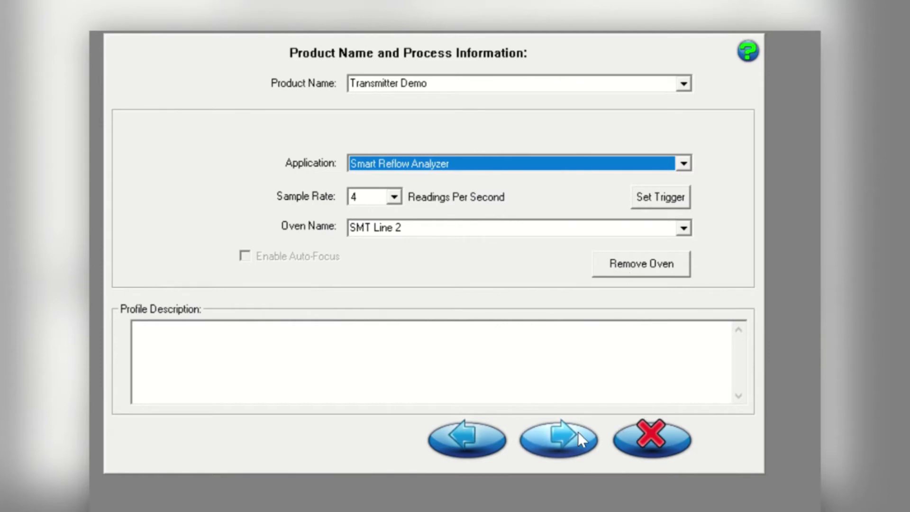
pyautogui.click(559, 436)
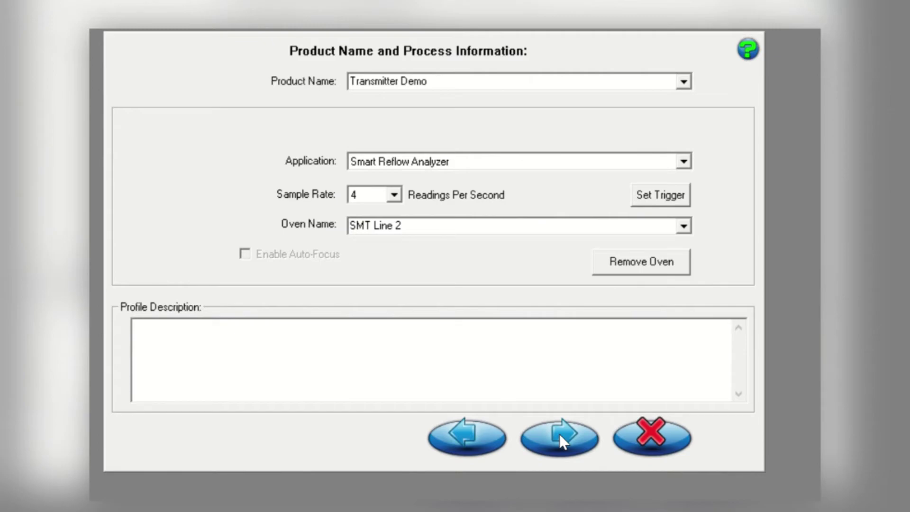
# - Advance to the oven zone page and edit the number of heating zones
pyautogui.click(560, 434)
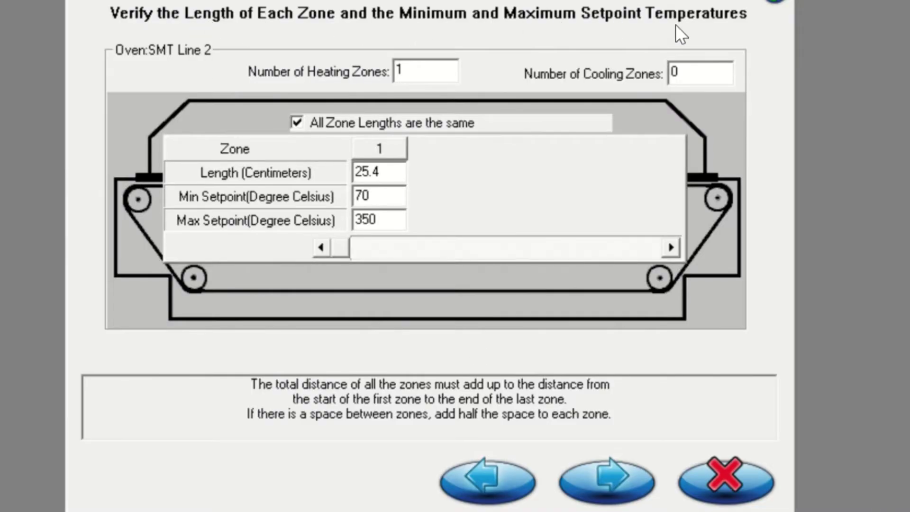
pyautogui.click(407, 69)
pyautogui.write('0')
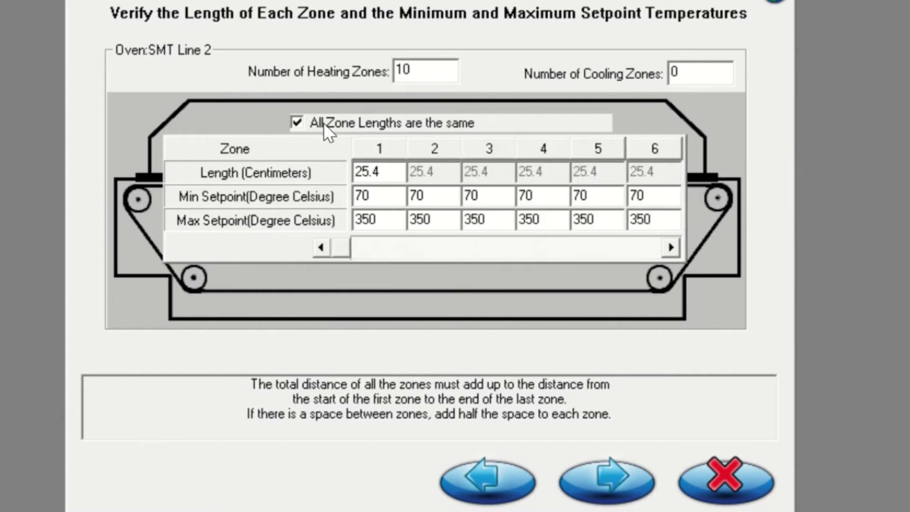
# - Toggle 'All Zone Lengths are the same' off and back on, then view zones 5–10
pyautogui.click(296, 125)
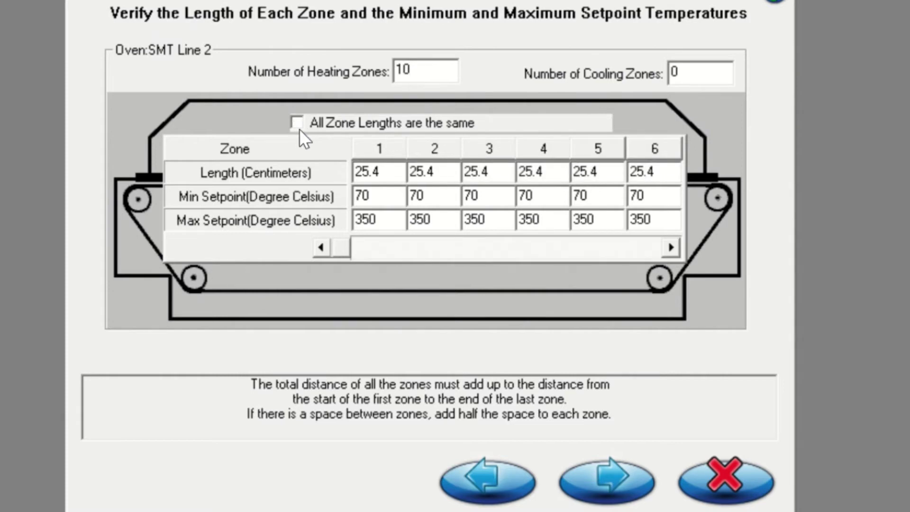
pyautogui.click(440, 176)
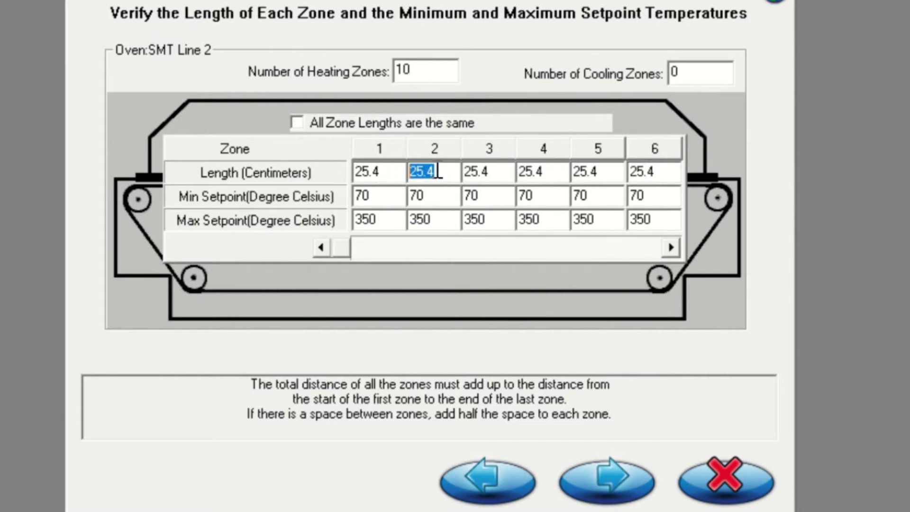
pyautogui.click(297, 123)
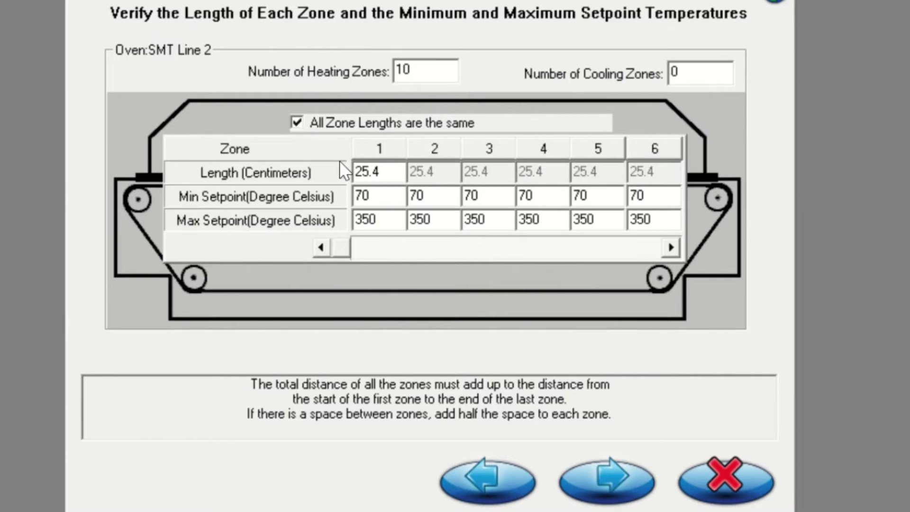
pyautogui.click(672, 248)
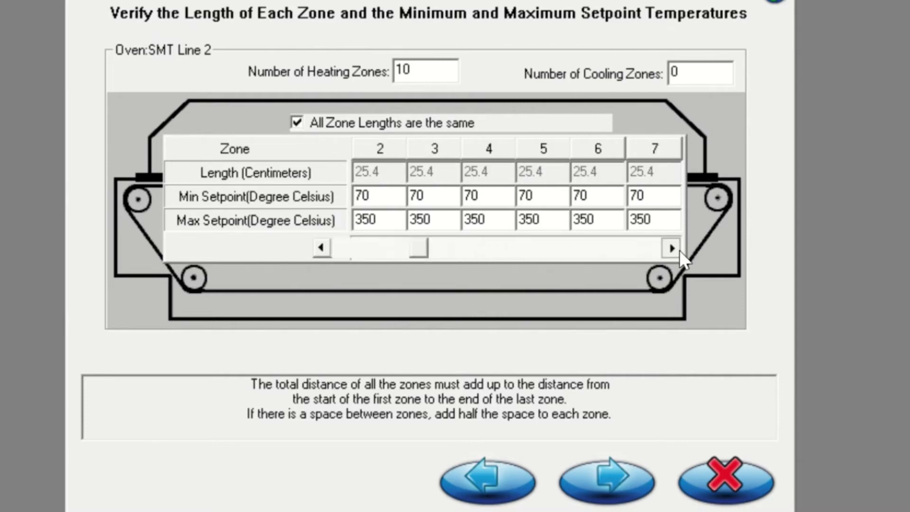
pyautogui.click(672, 249)
pyautogui.click(672, 248)
pyautogui.click(672, 248)
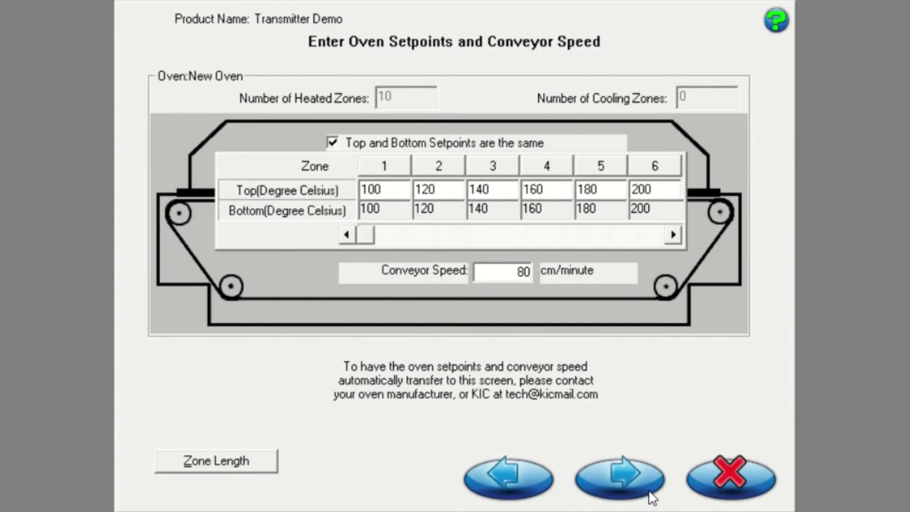
# - Tab through the zone top setpoints, set conveyor speed to 98.8 cm/minute, and continue
pyautogui.click(668, 192)
pyautogui.press('Tab')
pyautogui.press('Tab')
pyautogui.press('Tab')
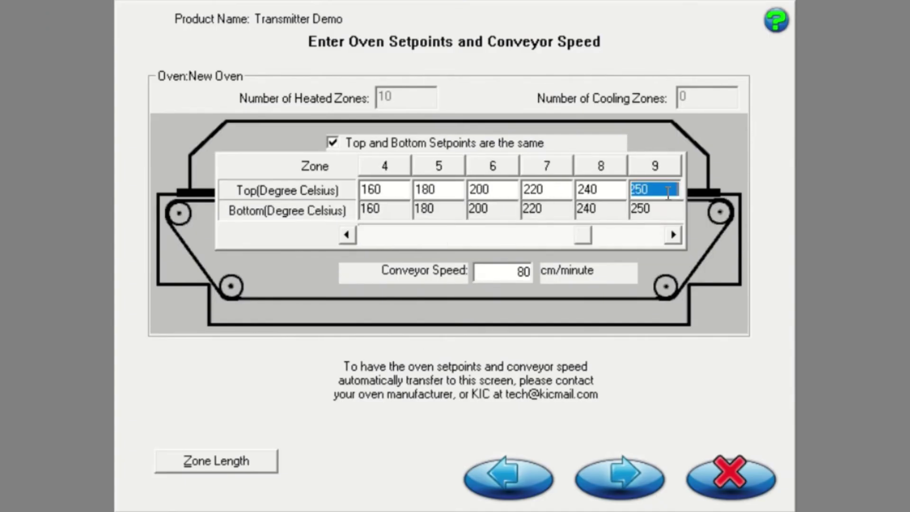
pyautogui.press('Tab')
pyautogui.moveTo(519, 277); pyautogui.dragTo(528, 280)
pyautogui.write('98.8')
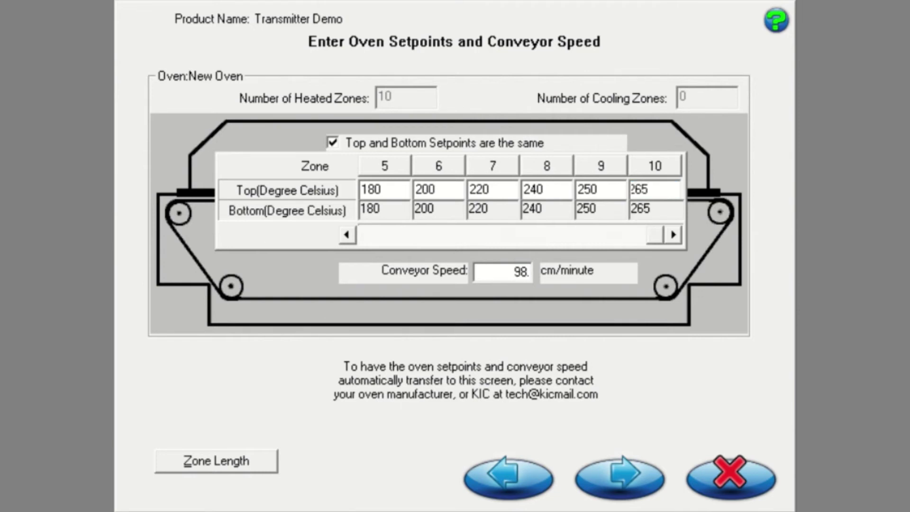
pyautogui.click(607, 473)
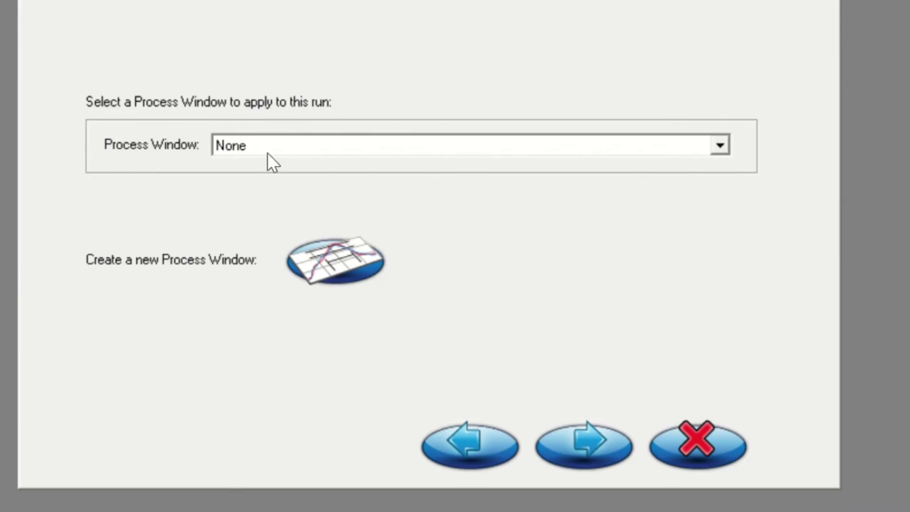
# - Choose None as the process window and continue to the live readings
pyautogui.click(716, 149)
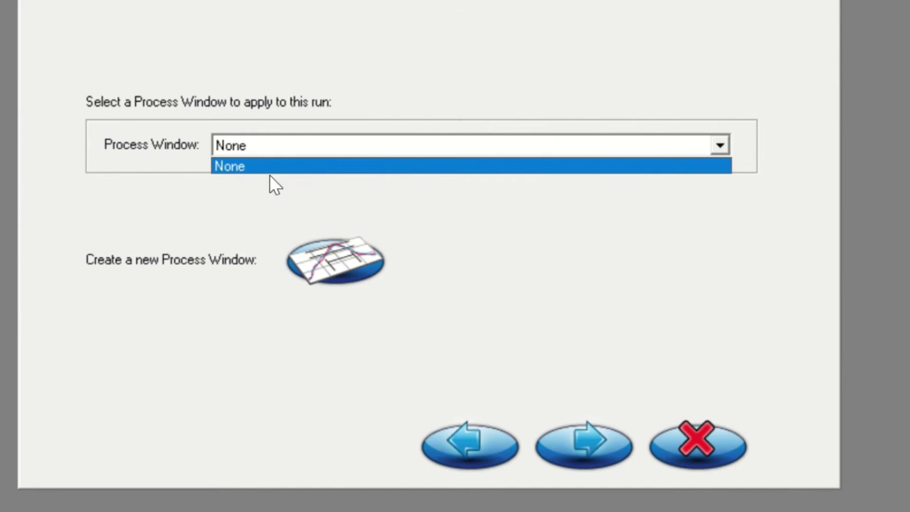
pyautogui.click(250, 167)
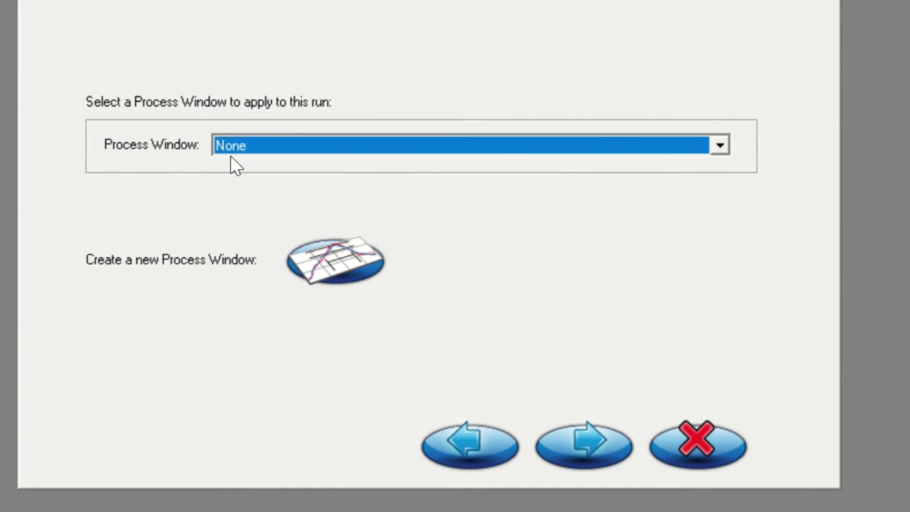
pyautogui.click(565, 445)
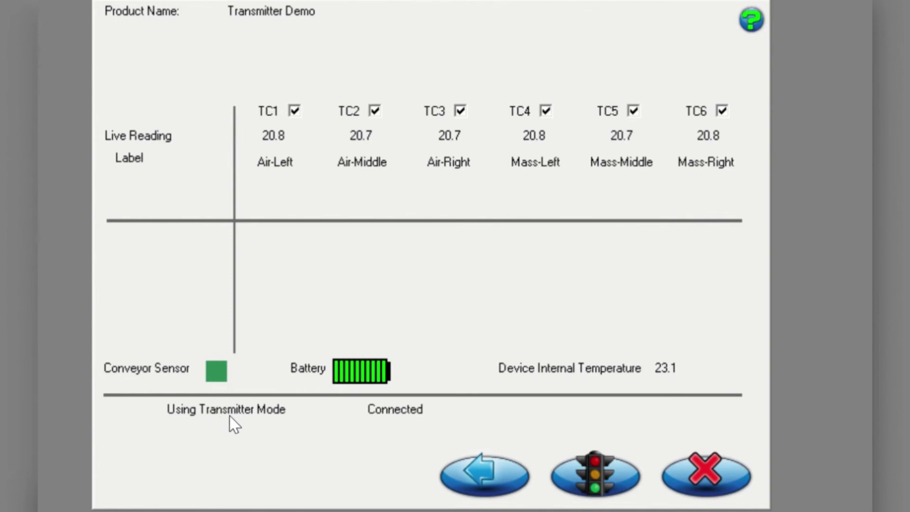
# - Start the Transmitter Demo profile run with all six TCs near 20.8 °C
pyautogui.click(588, 472)
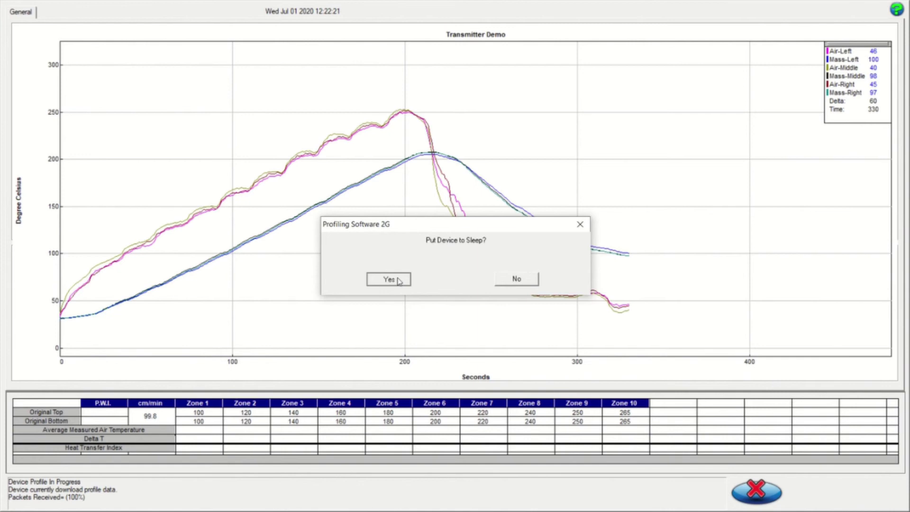
# - Answer Yes to put the transmitter device to sleep
pyautogui.click(389, 279)
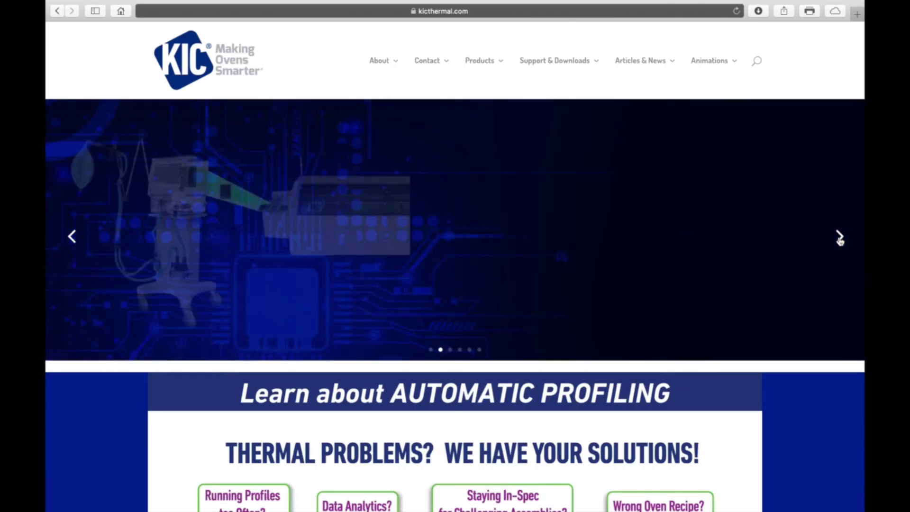
# - Advance the carousel four slides to 'More than just profiling' and scroll down the homepage
pyautogui.click(840, 236)
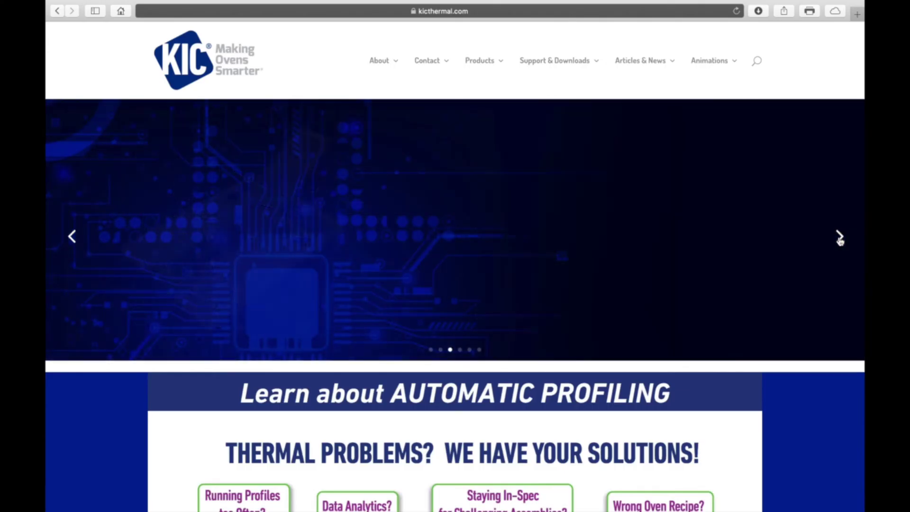
pyautogui.click(839, 237)
pyautogui.click(839, 236)
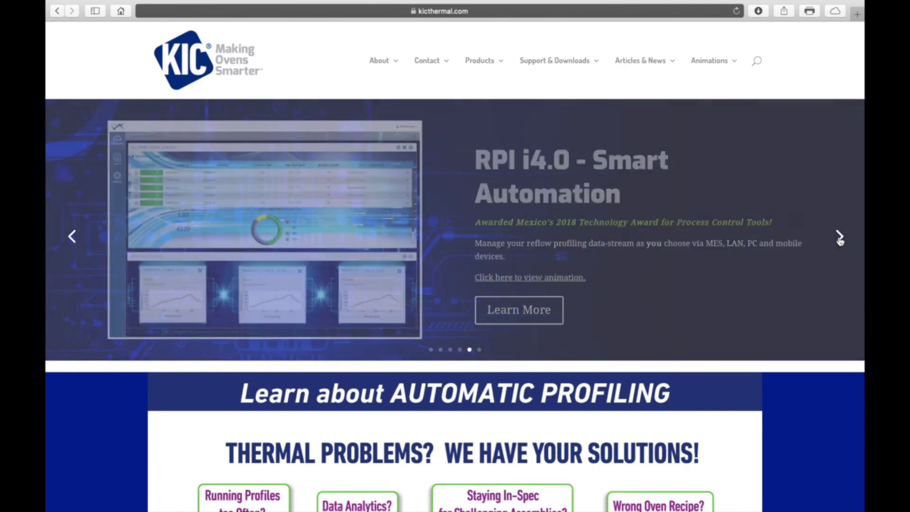
pyautogui.click(840, 237)
pyautogui.scroll(-10, 840, 242)
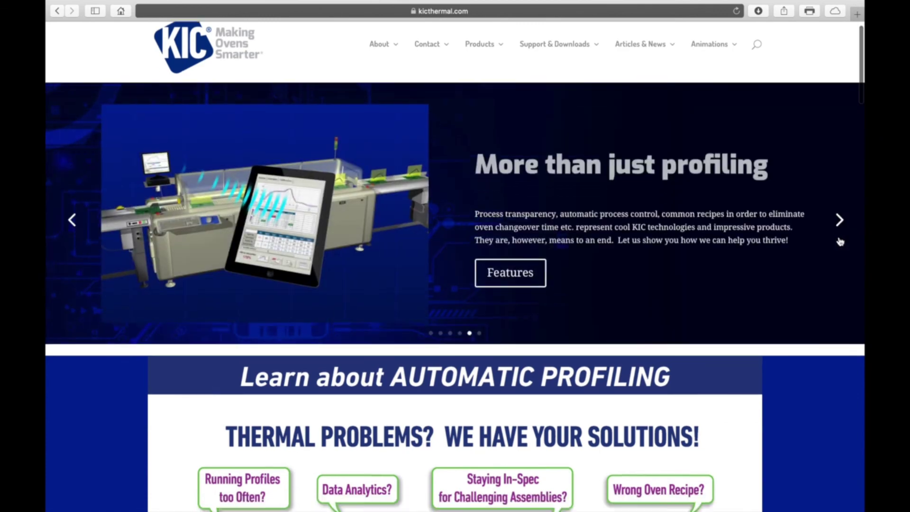
pyautogui.scroll(-18, 840, 241)
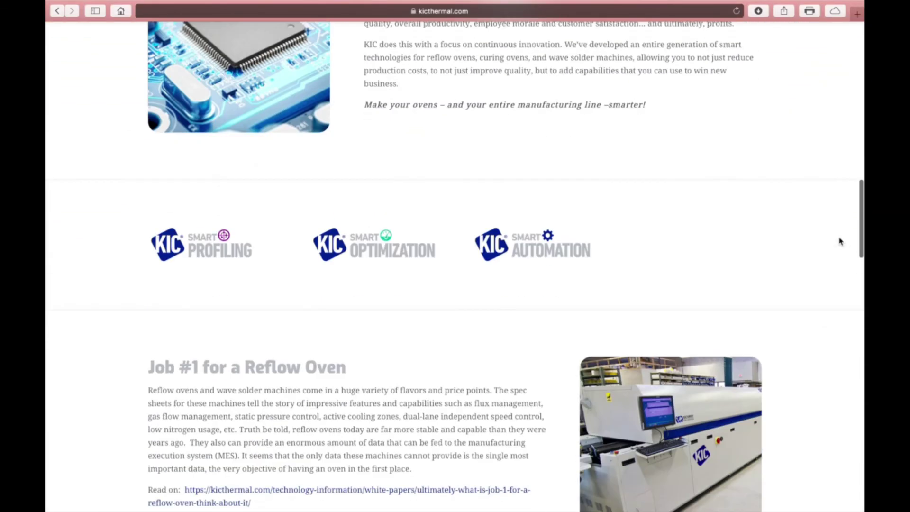